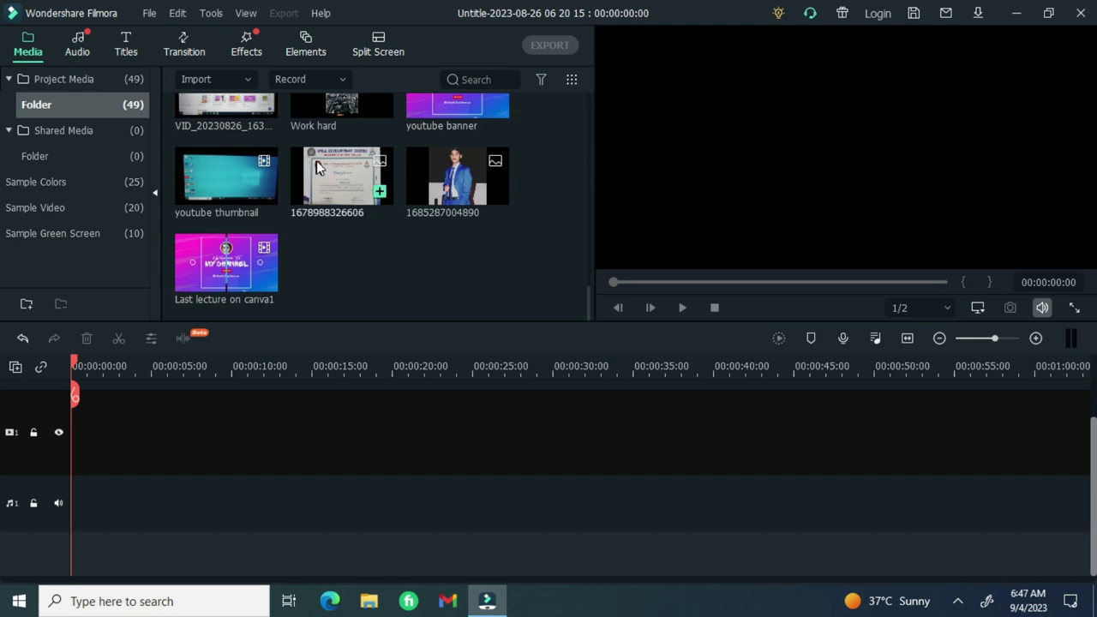
# Add the red subscribe clip 20221230_1617051 to the timeline, keeping the project settings of 1920 x 1080 at 25fps.
pyautogui.click(588, 209)
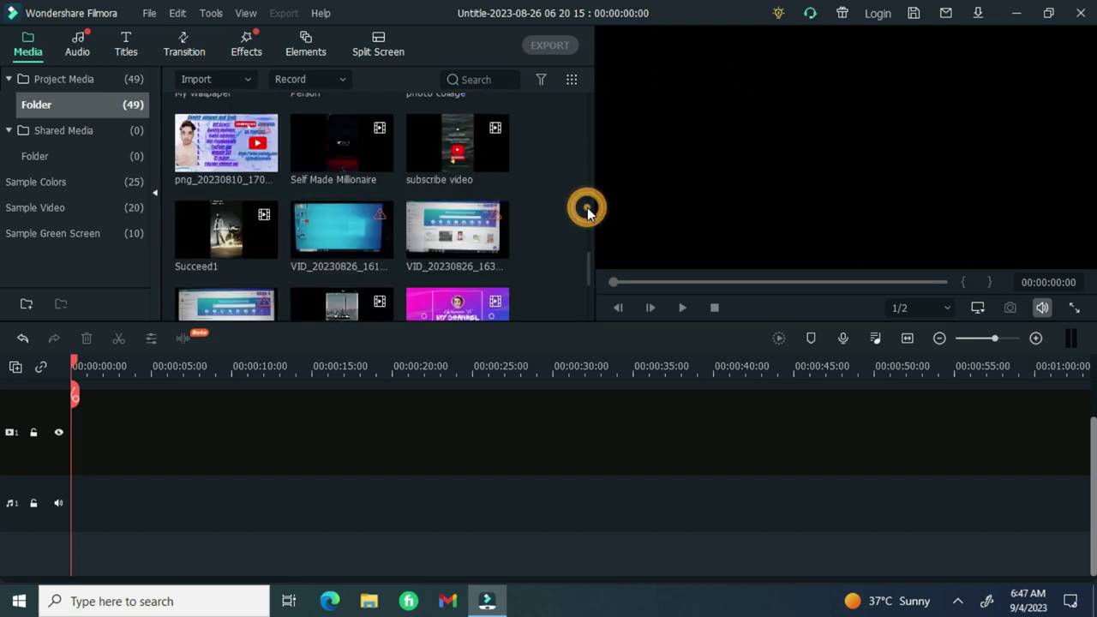
pyautogui.click(587, 208)
pyautogui.click(588, 183)
pyautogui.click(589, 159)
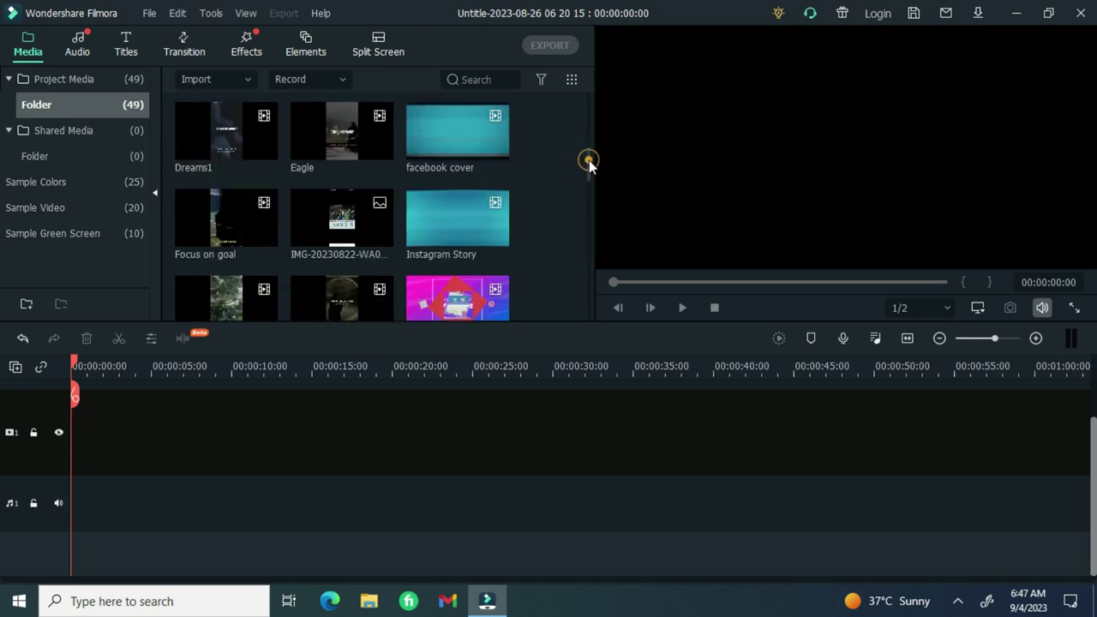
pyautogui.click(589, 122)
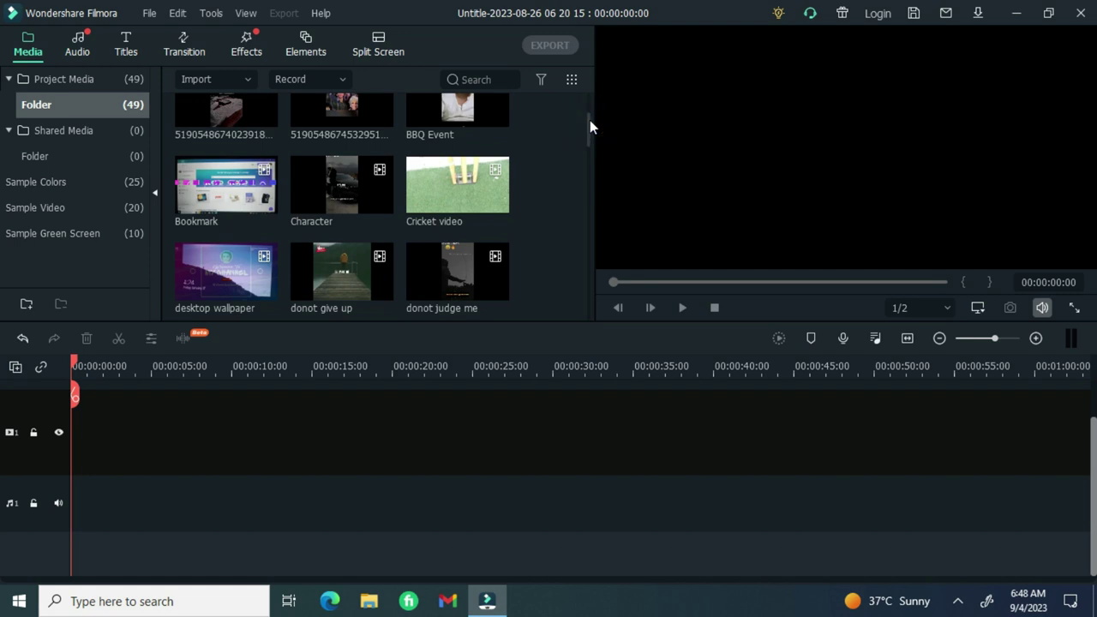
pyautogui.click(588, 99)
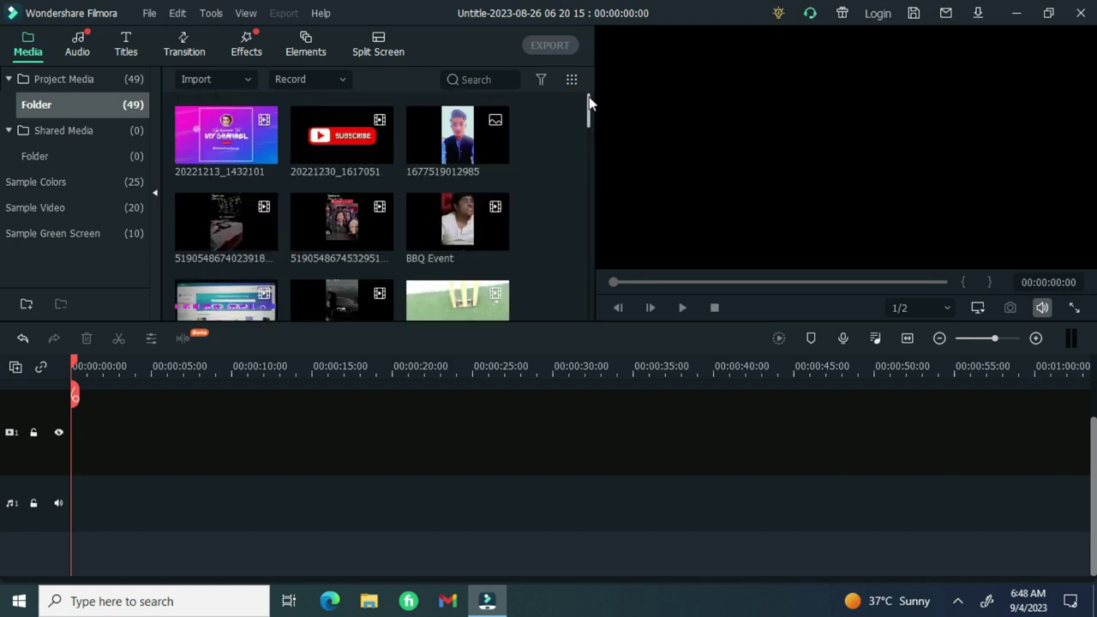
pyautogui.click(377, 149)
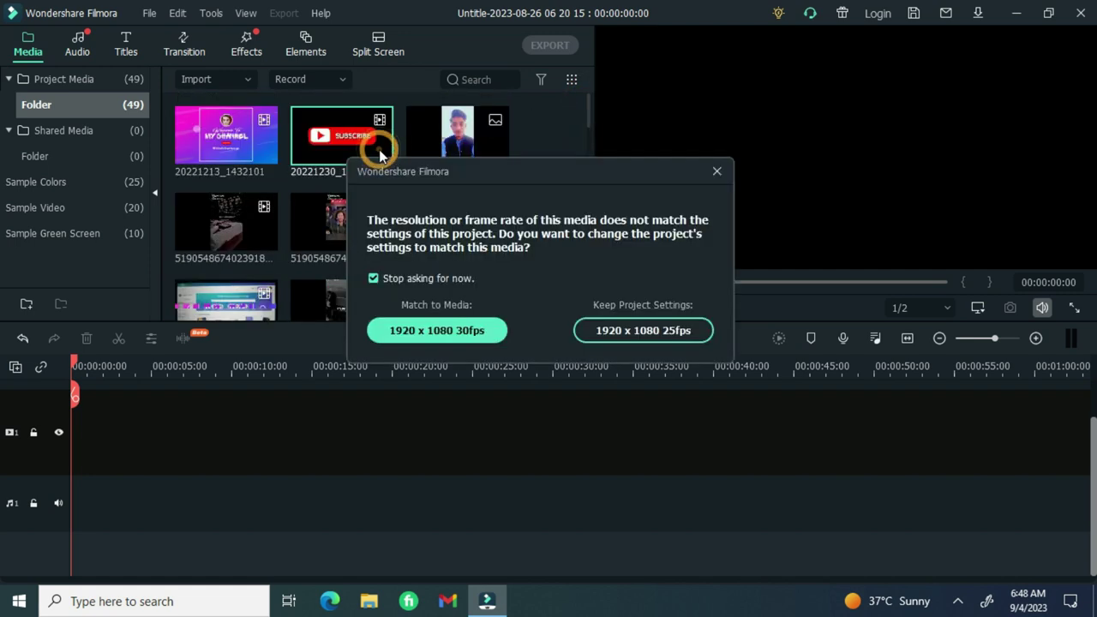
pyautogui.click(642, 330)
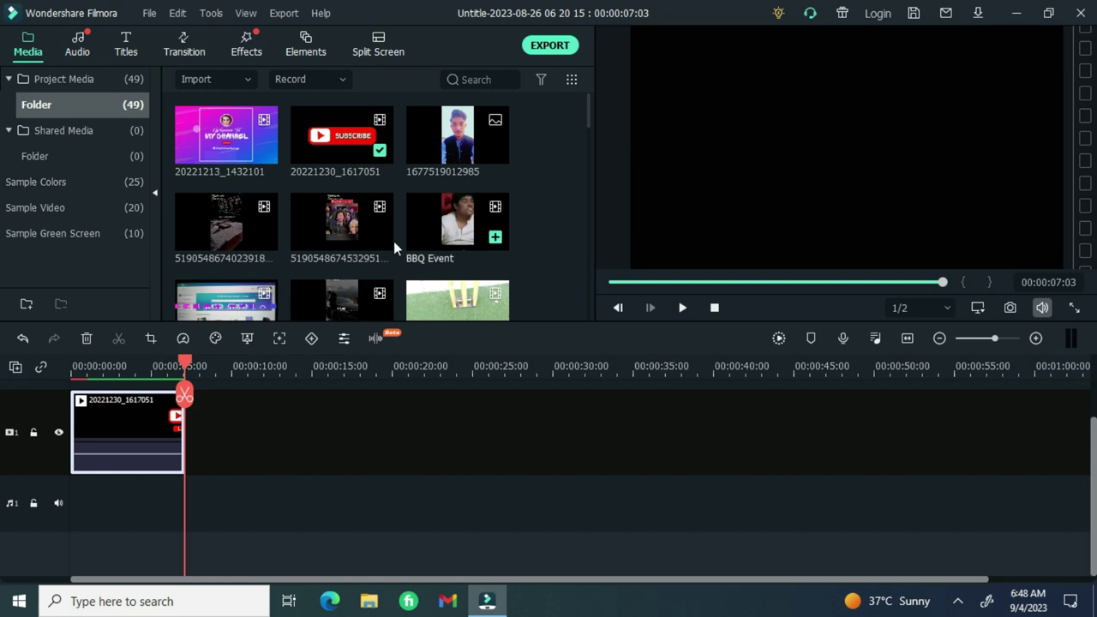
# Change the project's aspect ratio to 1:1 (Instagram) in the project settings and play the preview.
pyautogui.click(150, 15)
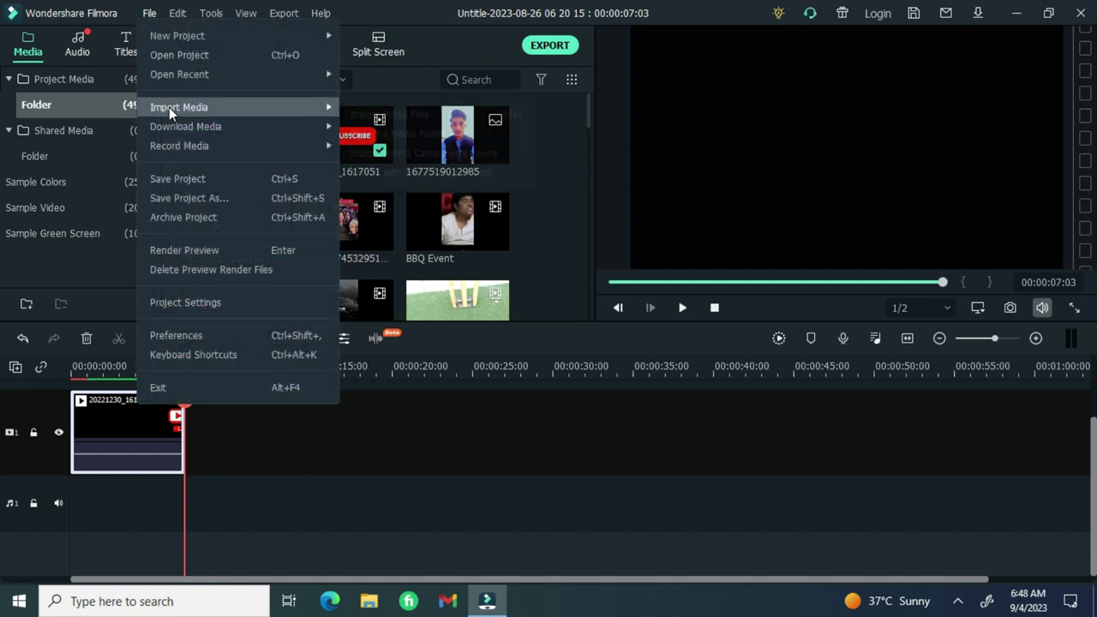
pyautogui.click(182, 305)
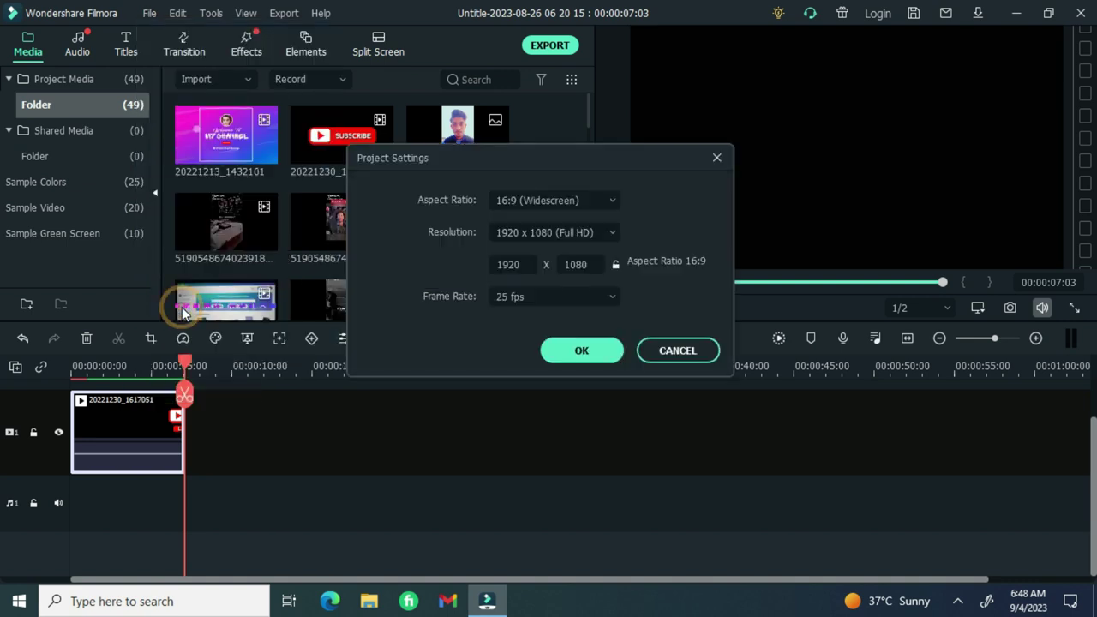
pyautogui.click(612, 201)
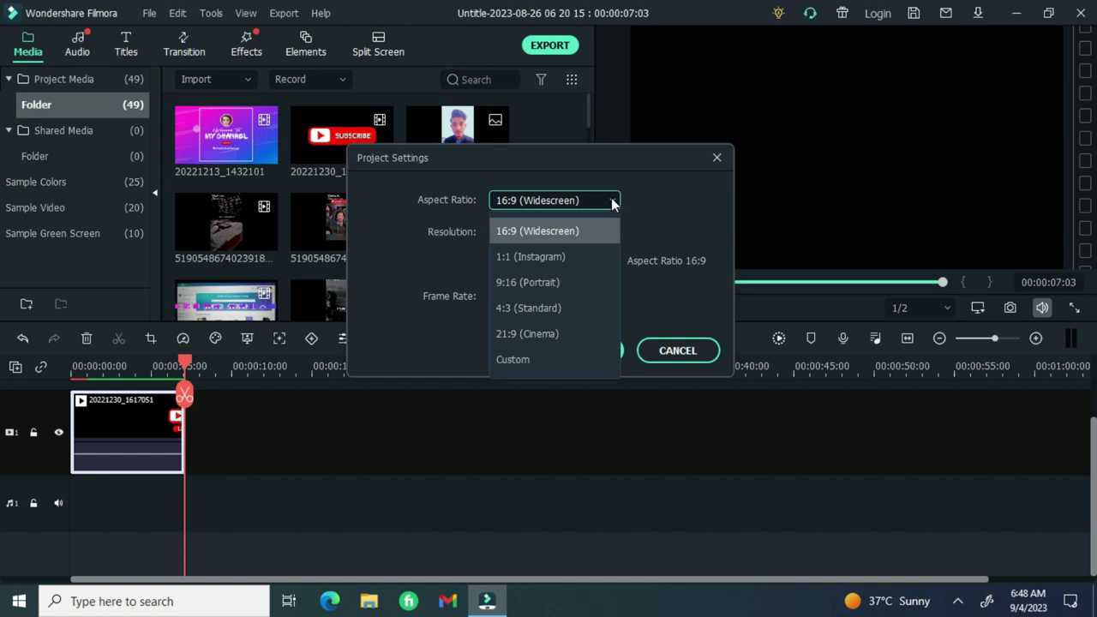
pyautogui.click(561, 252)
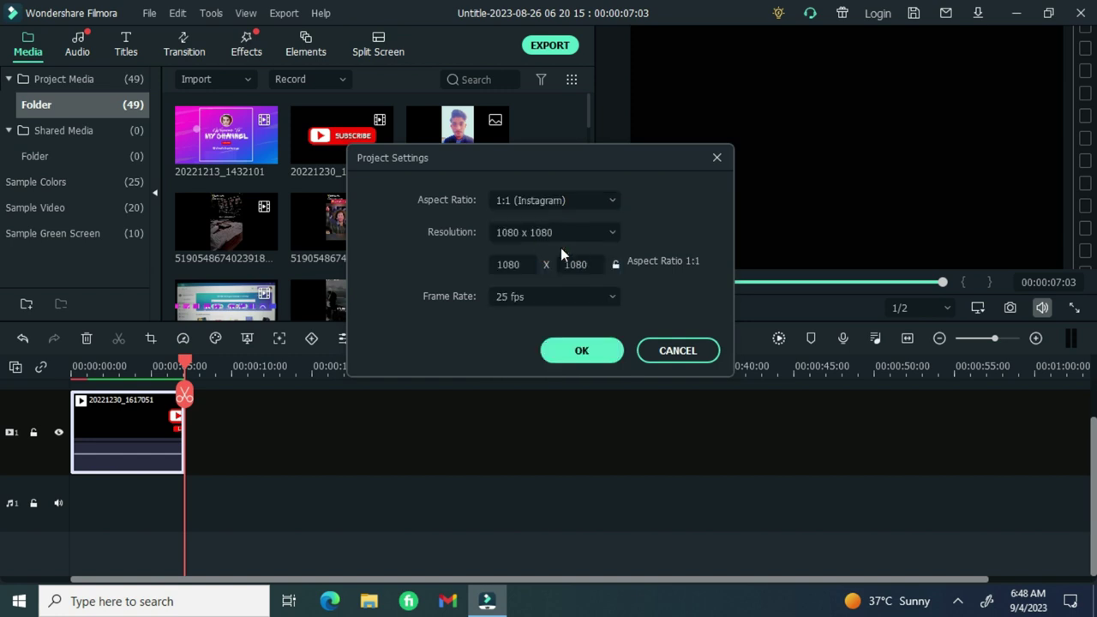
pyautogui.click(584, 356)
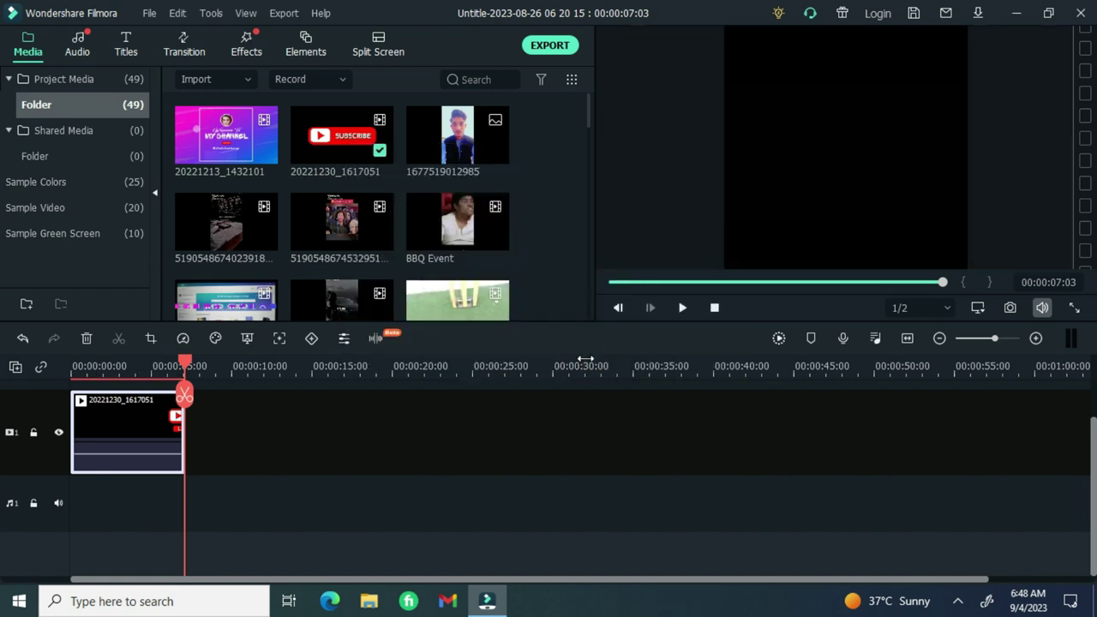
pyautogui.click(682, 307)
pyautogui.click(796, 310)
# Change the project's aspect ratio to 9:16 (Portrait) and play the preview.
pyautogui.click(977, 309)
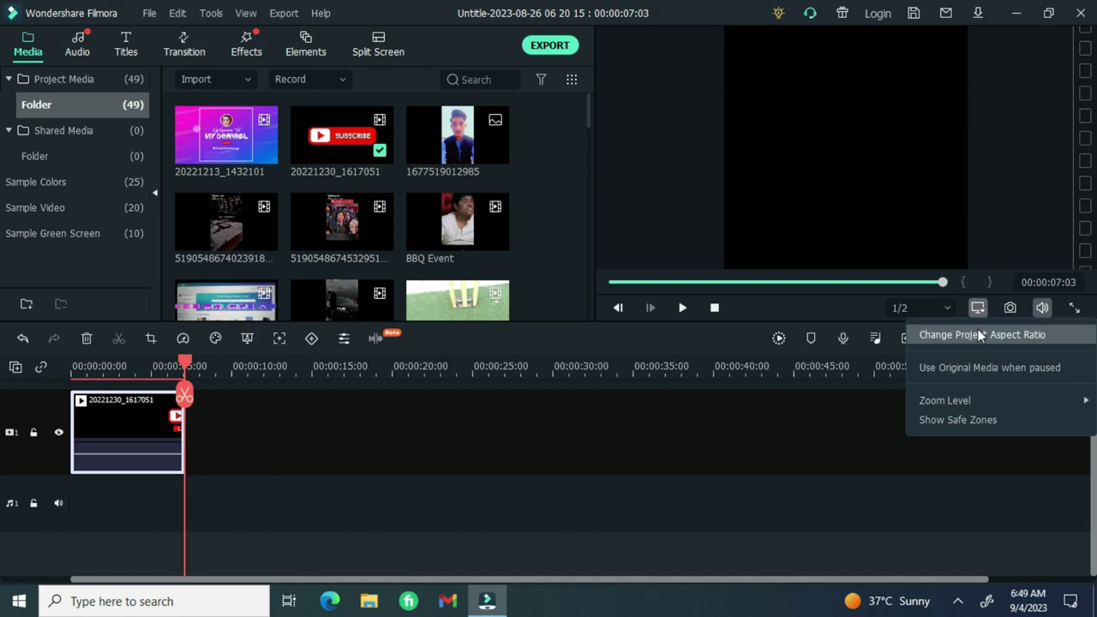
pyautogui.click(979, 335)
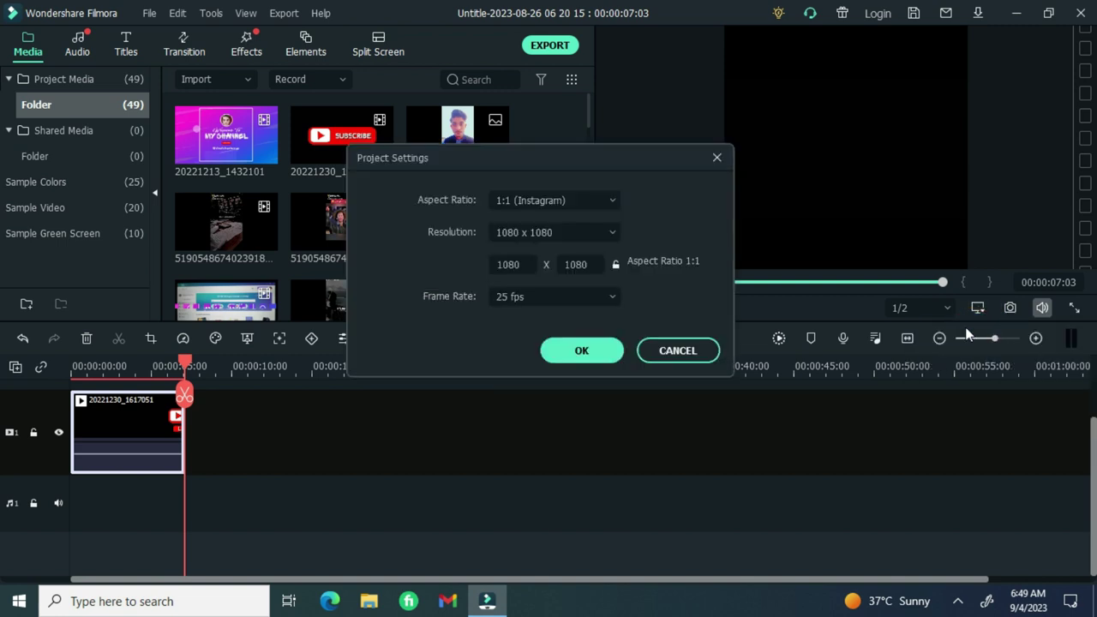
pyautogui.click(612, 202)
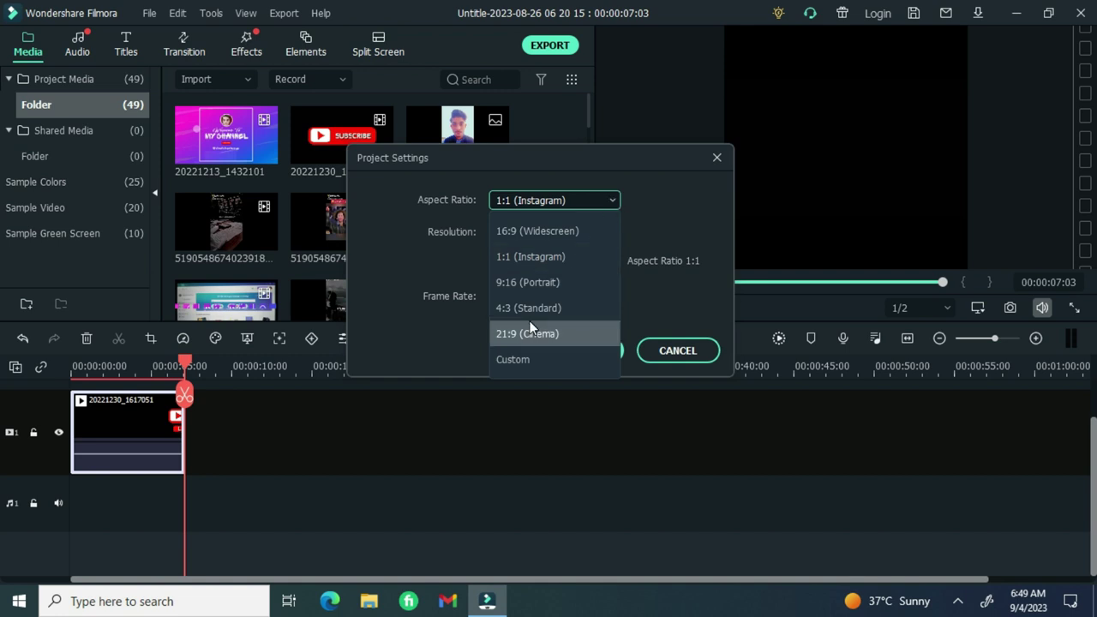
pyautogui.click(531, 284)
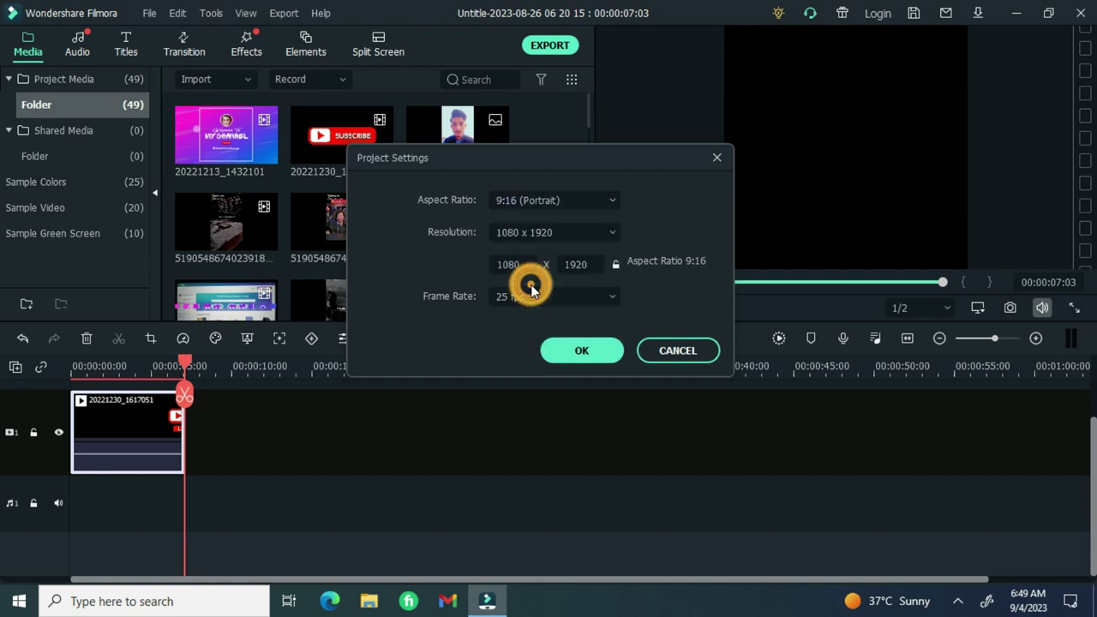
pyautogui.click(573, 351)
pyautogui.click(681, 308)
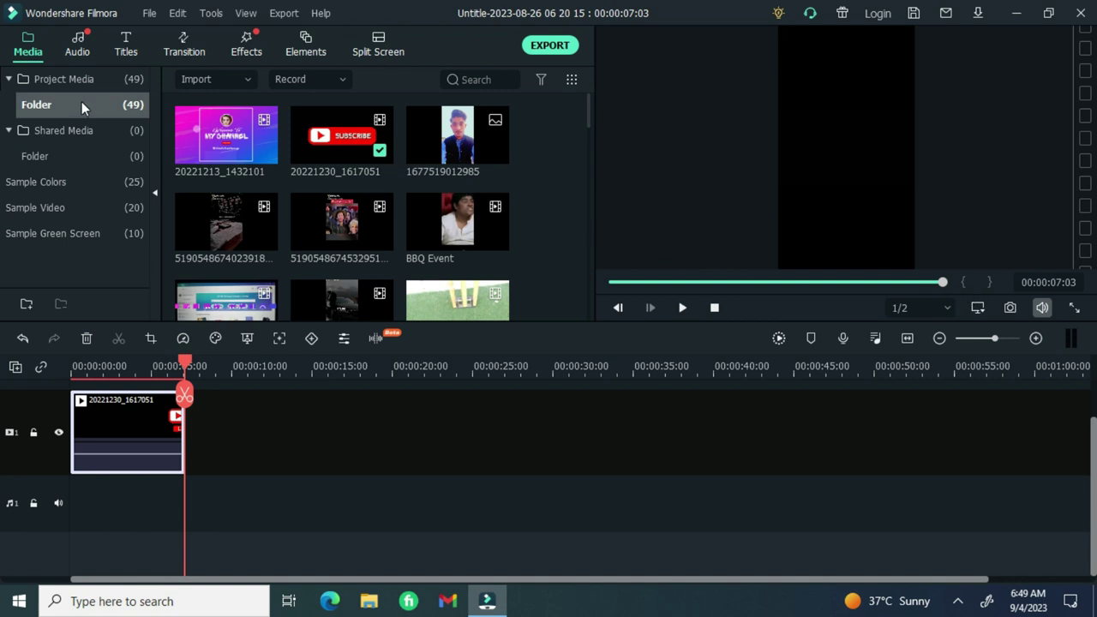
# In the project settings, choose a custom resolution, lock the 9:16 aspect ratio and set the width to 680.
pyautogui.click(149, 13)
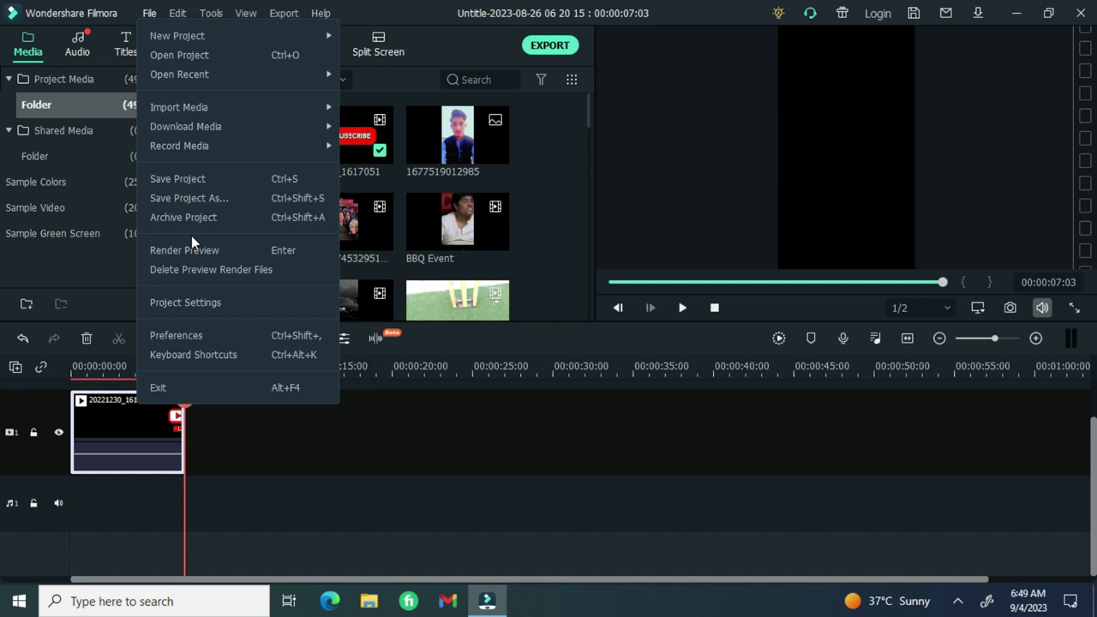
pyautogui.click(190, 301)
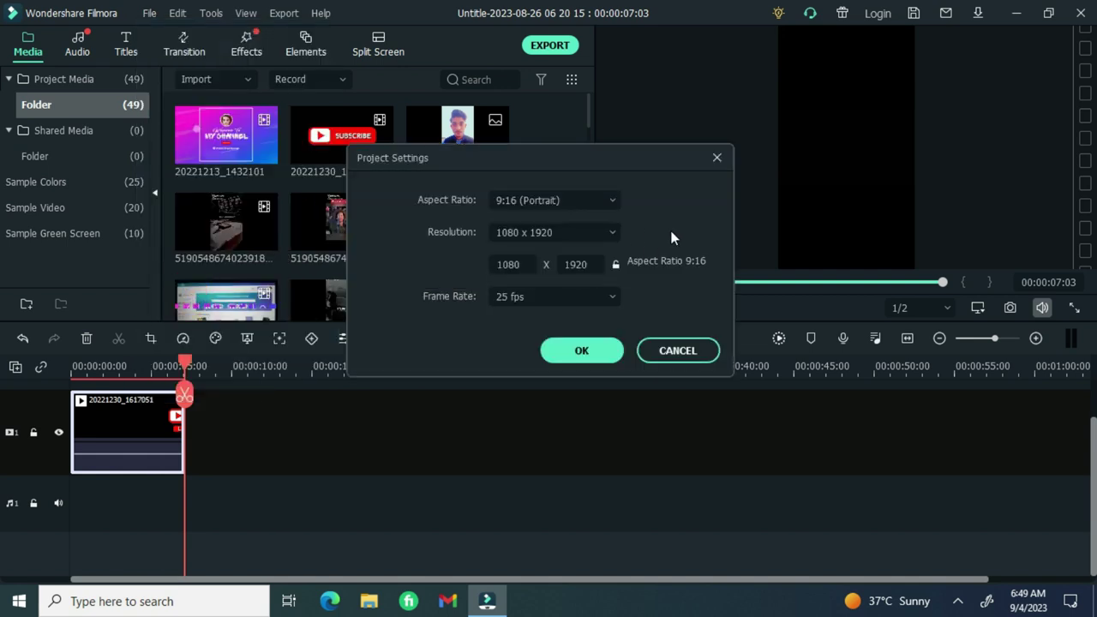
pyautogui.click(610, 228)
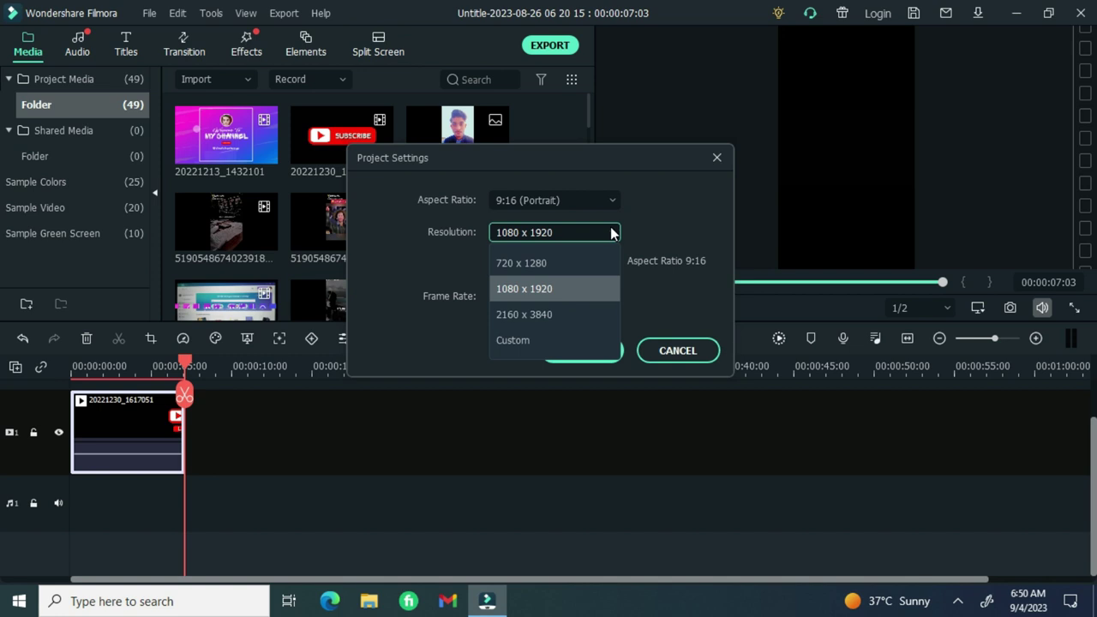
pyautogui.click(532, 335)
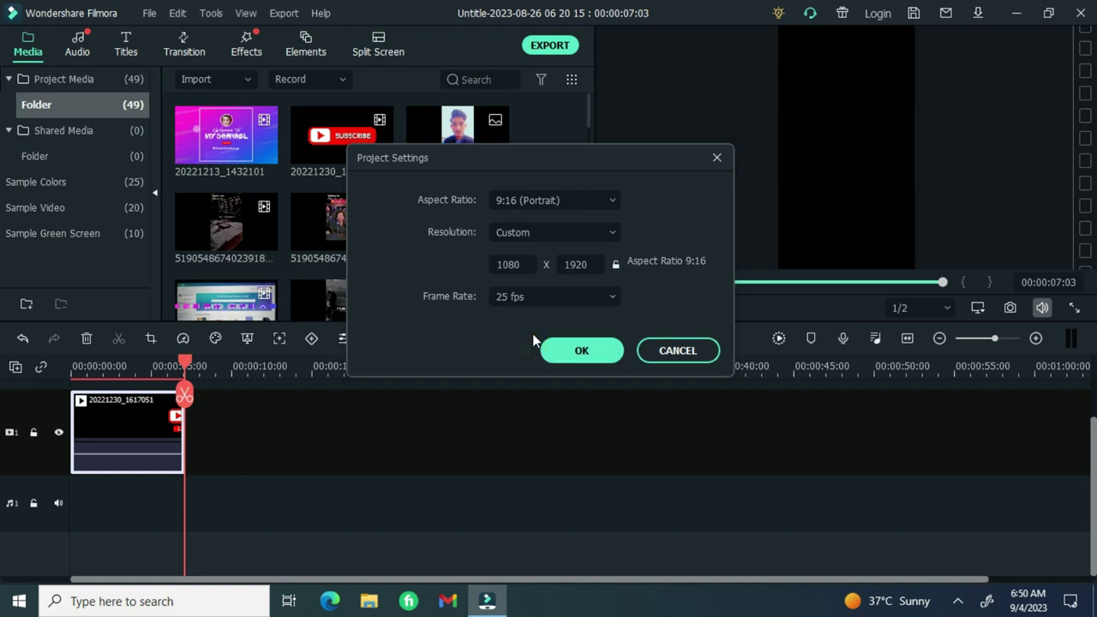
pyautogui.click(616, 263)
pyautogui.click(615, 263)
pyautogui.click(519, 264)
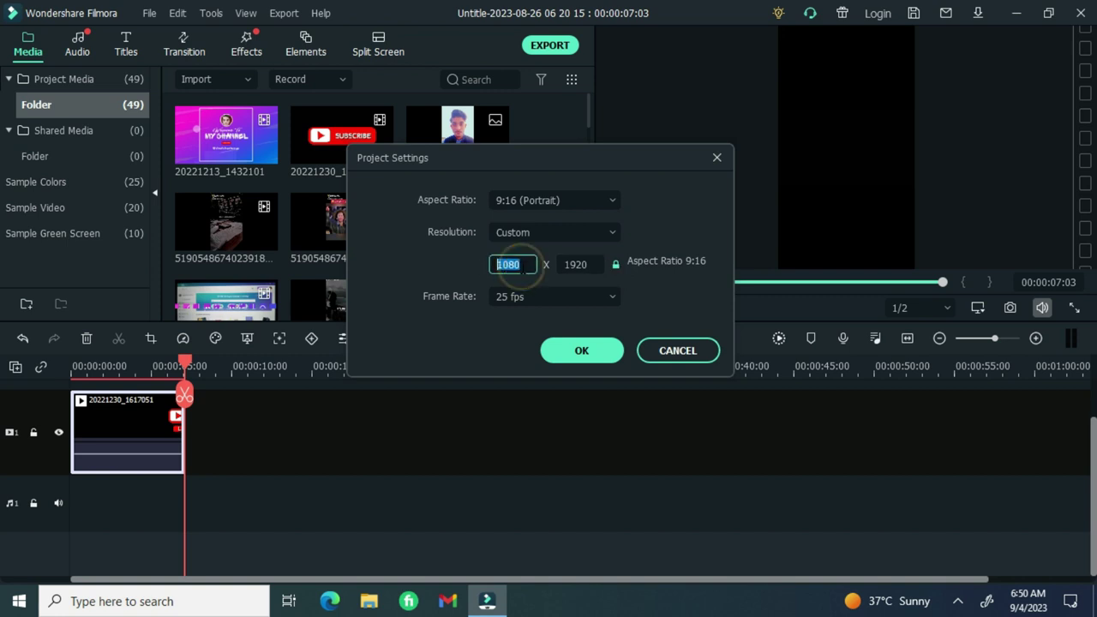
pyautogui.press('BackSpace')
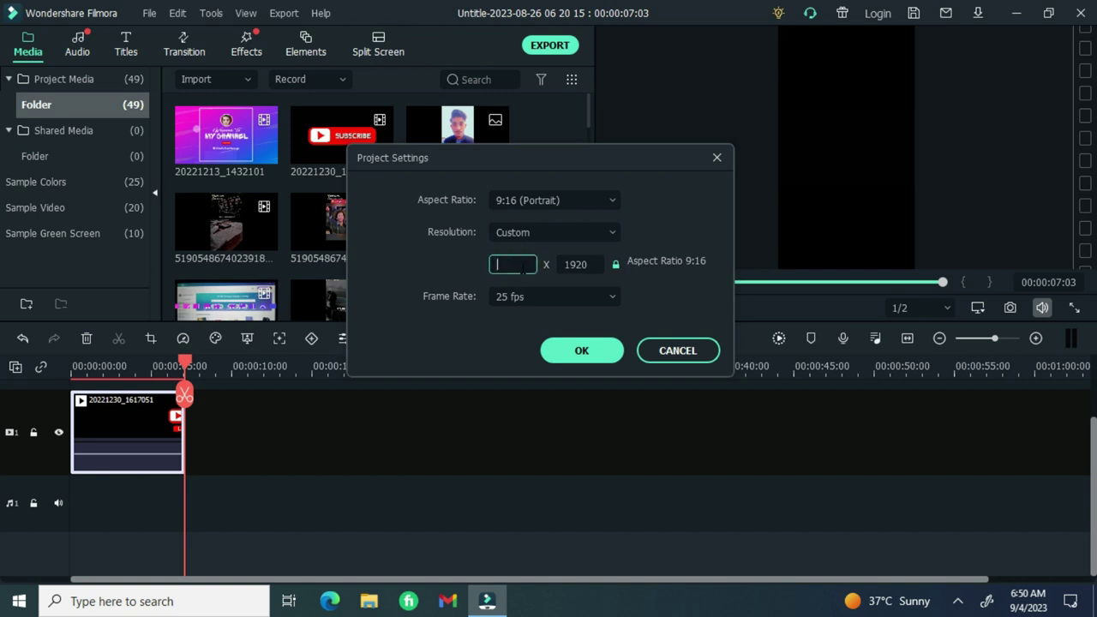
pyautogui.write('680')
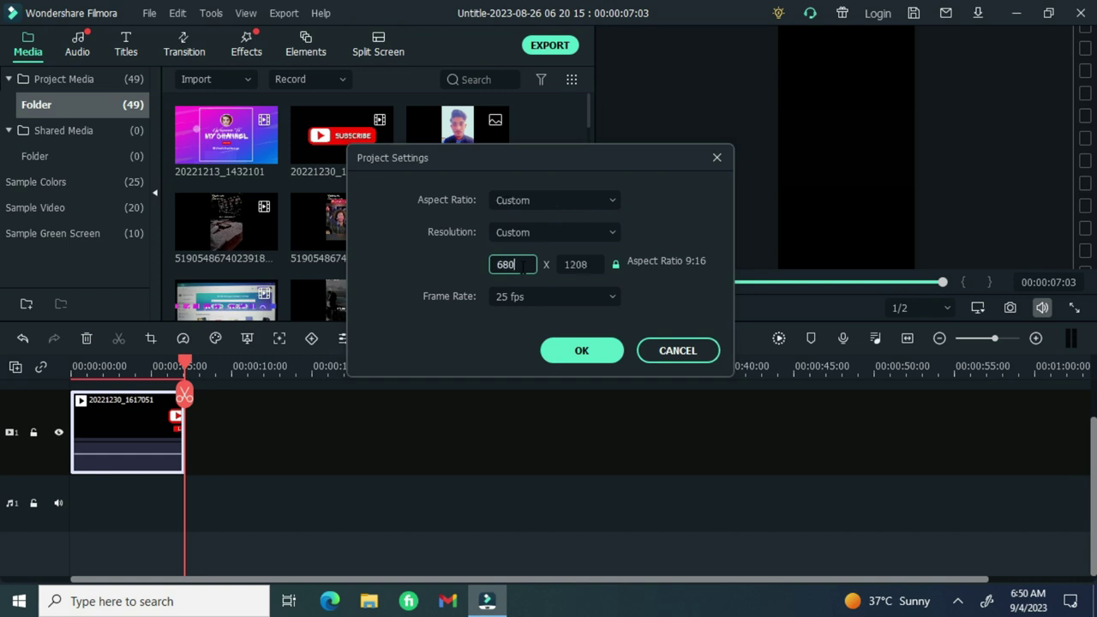
# Choose the 25 fps frame rate, apply the project settings and play the preview.
pyautogui.click(612, 296)
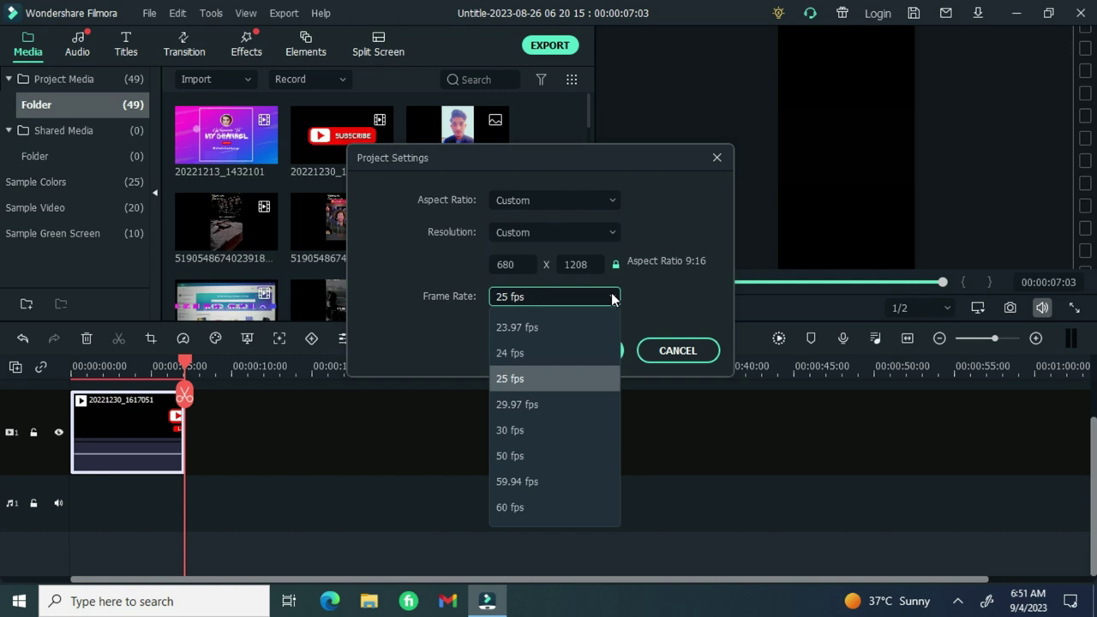
pyautogui.click(554, 378)
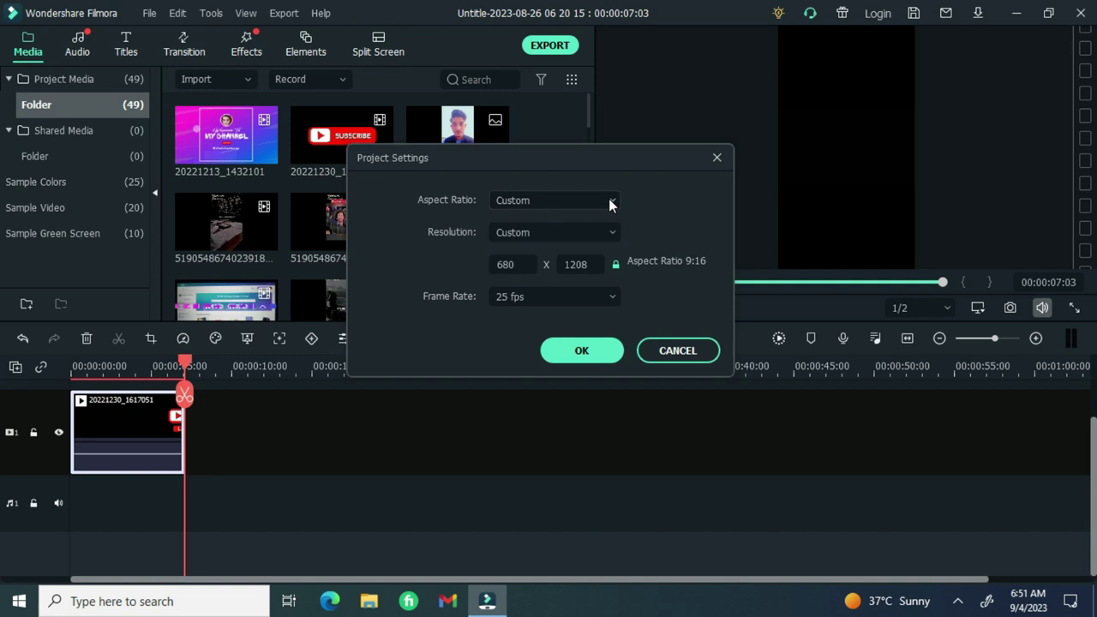
pyautogui.click(588, 352)
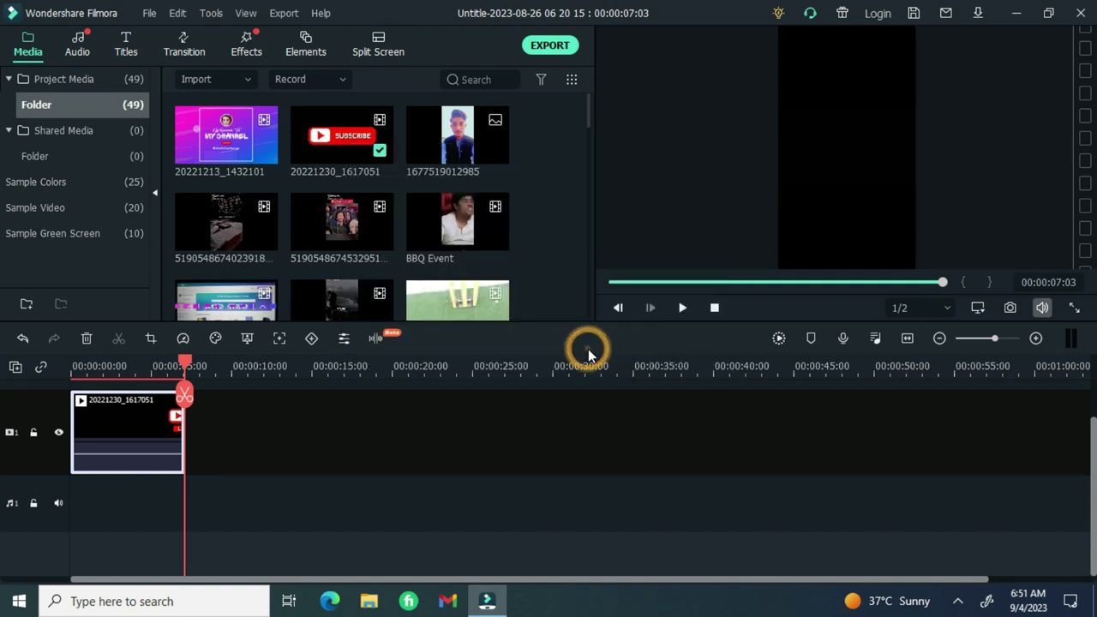
pyautogui.click(682, 308)
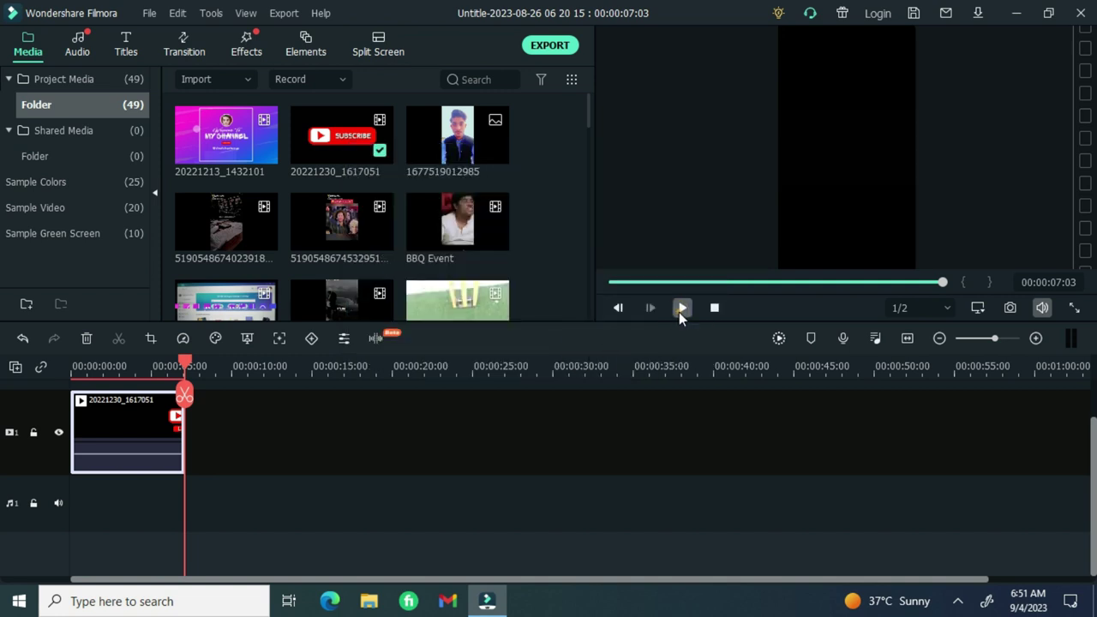